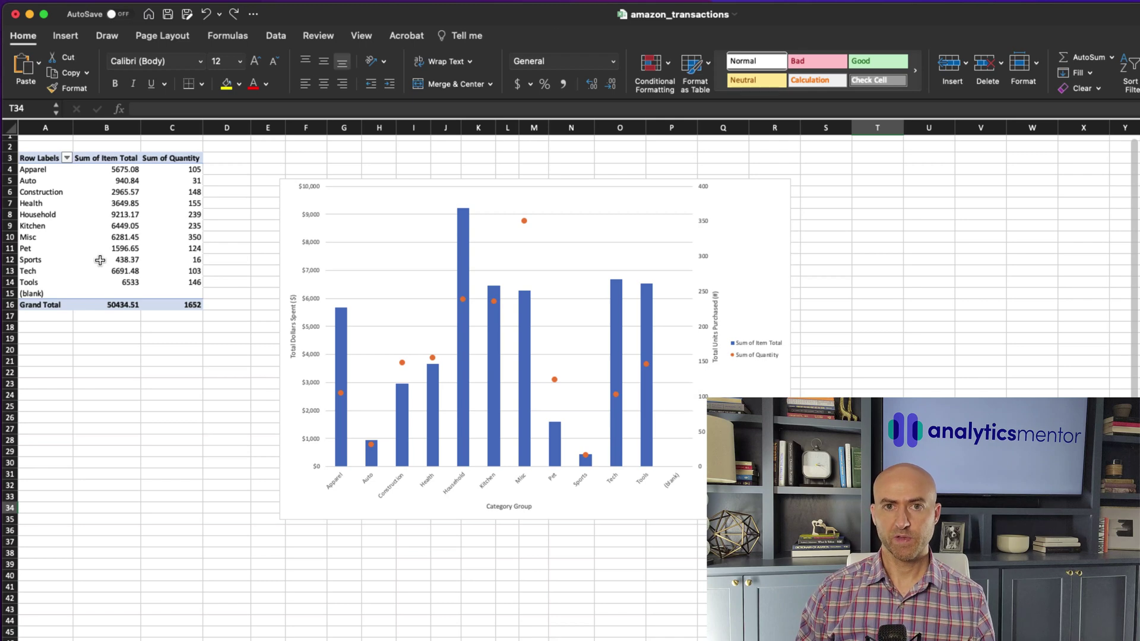
Step: Copy the categories and item totals in A4:B14 to A28, with the headers Category Group and Item Total in row 27
{"action": "left_click_drag", "start_coordinate": [32, 169], "coordinate": [98, 290]}
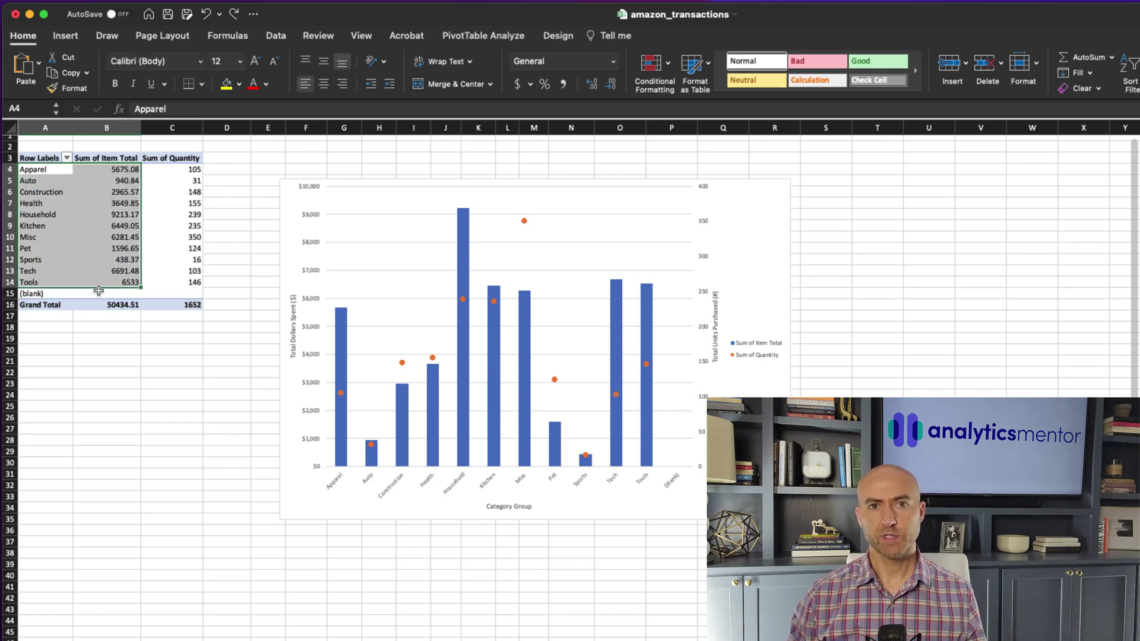
{"action": "key", "text": "super+c"}
{"action": "left_click", "coordinate": [55, 443]}
{"action": "key", "text": "super+v"}
{"action": "left_click", "coordinate": [54, 426]}
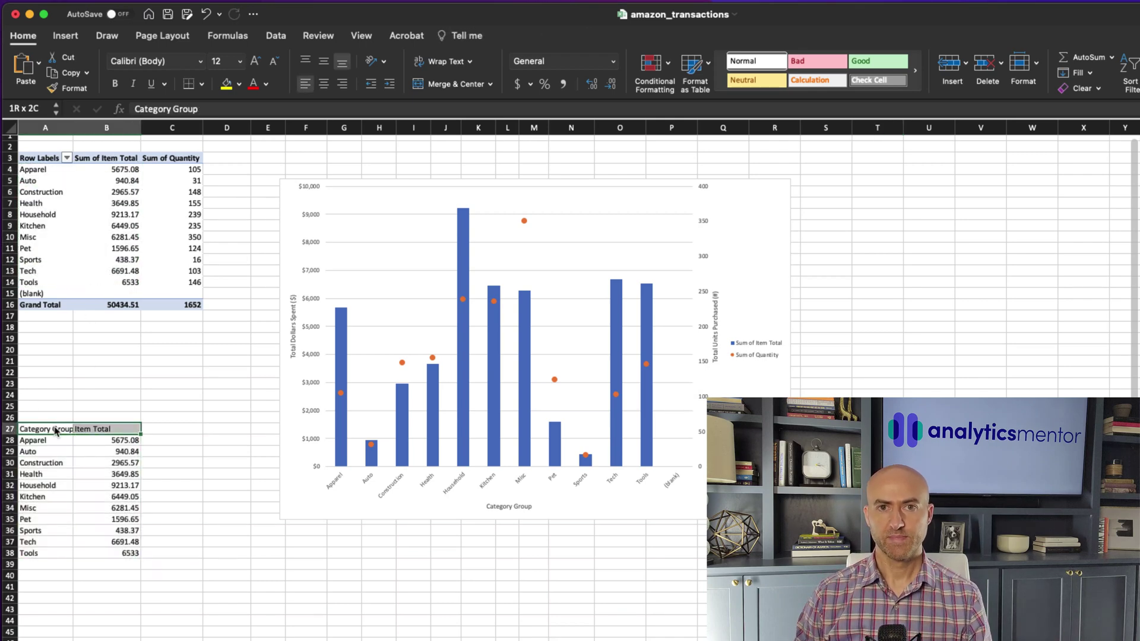
Step: Add a bold Total row in row 39 that sums B28:B38 in column B
{"action": "type", "text": "Total"}
{"action": "key", "text": "Tab"}
{"action": "type", "text": "=s"}
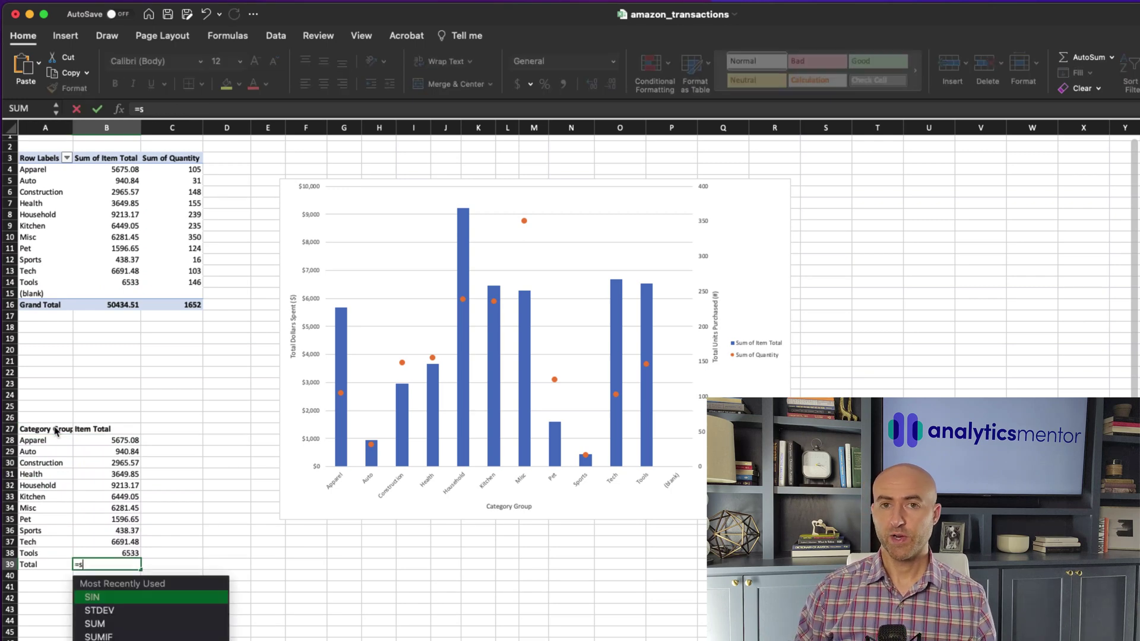
{"action": "type", "text": "um("}
{"action": "key", "text": "Up"}
{"action": "key", "text": "shift+Up"}
{"action": "key", "text": "shift+Up"}
{"action": "key", "text": "shift+Up"}
{"action": "key", "text": "shift+Up"}
{"action": "key", "text": "shift+Up"}
{"action": "key", "text": "shift+Up"}
{"action": "key", "text": "shift+Up"}
{"action": "key", "text": "shift+Up"}
{"action": "key", "text": "shift+Up"}
{"action": "key", "text": "shift+Up"}
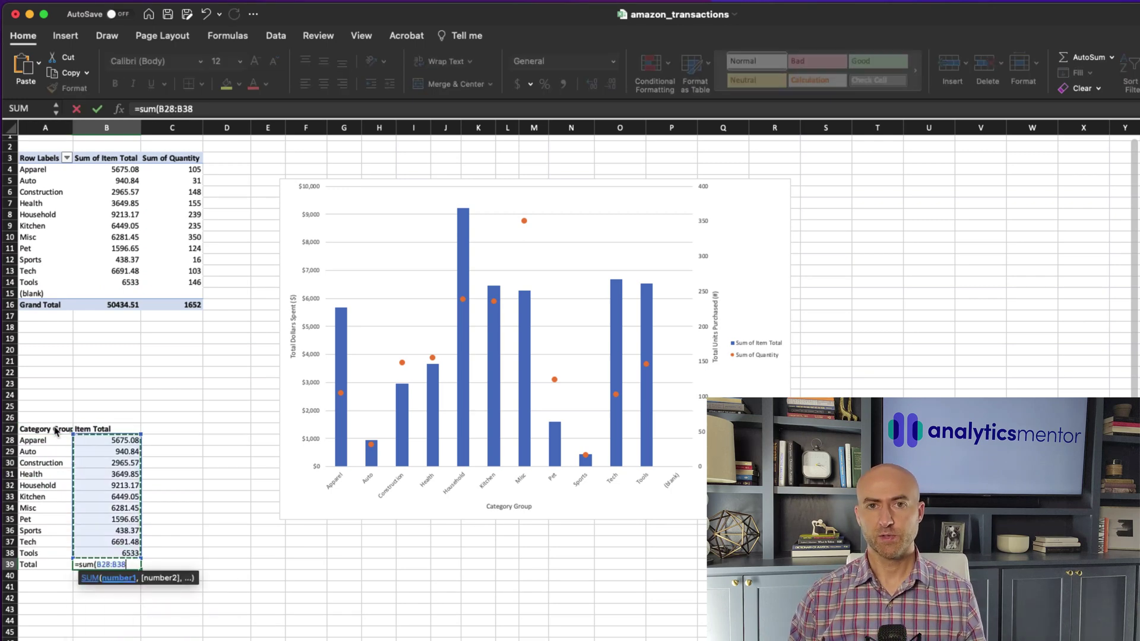
{"action": "key", "text": "Return"}
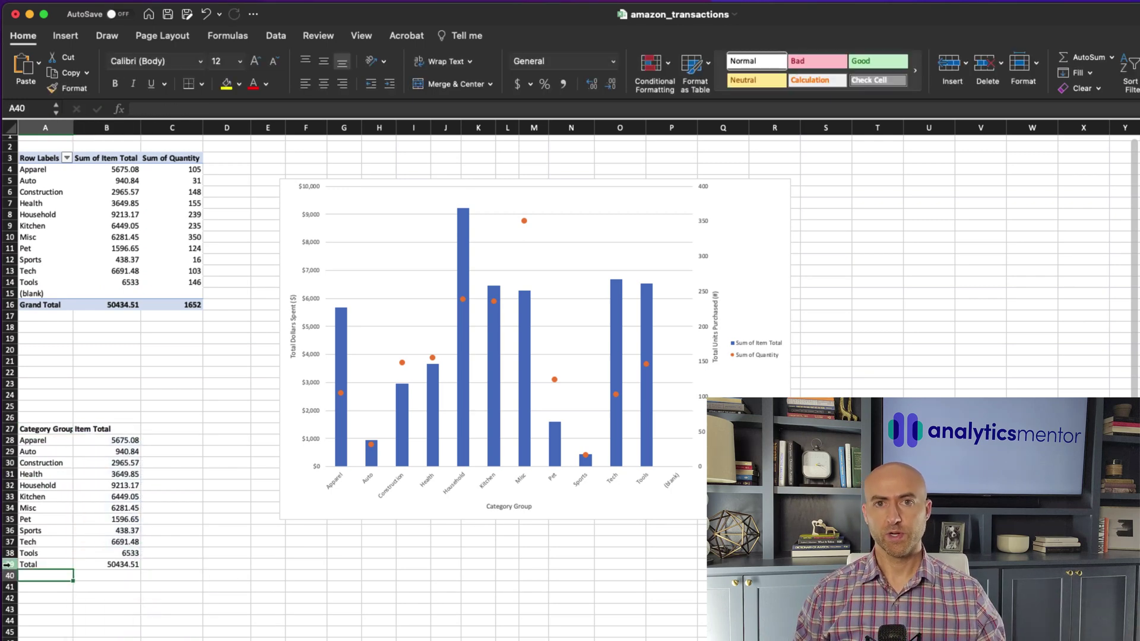
{"action": "left_click", "coordinate": [8, 564]}
{"action": "key", "text": "super+b"}
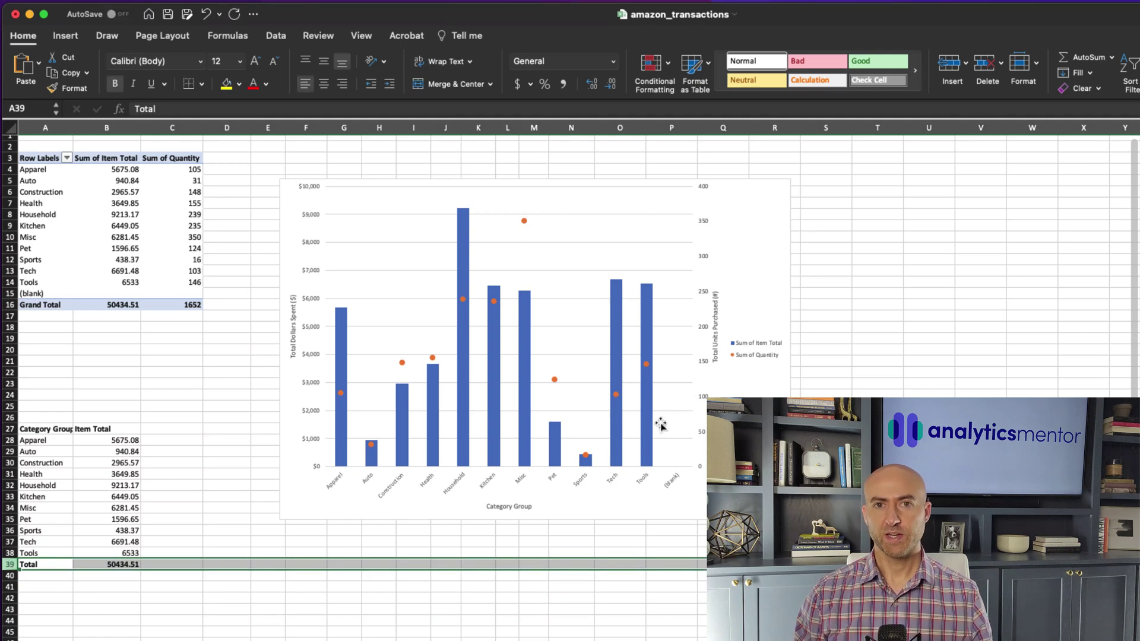
Step: Enter the column header "% of Total Spend" in C27
{"action": "left_click", "coordinate": [171, 431]}
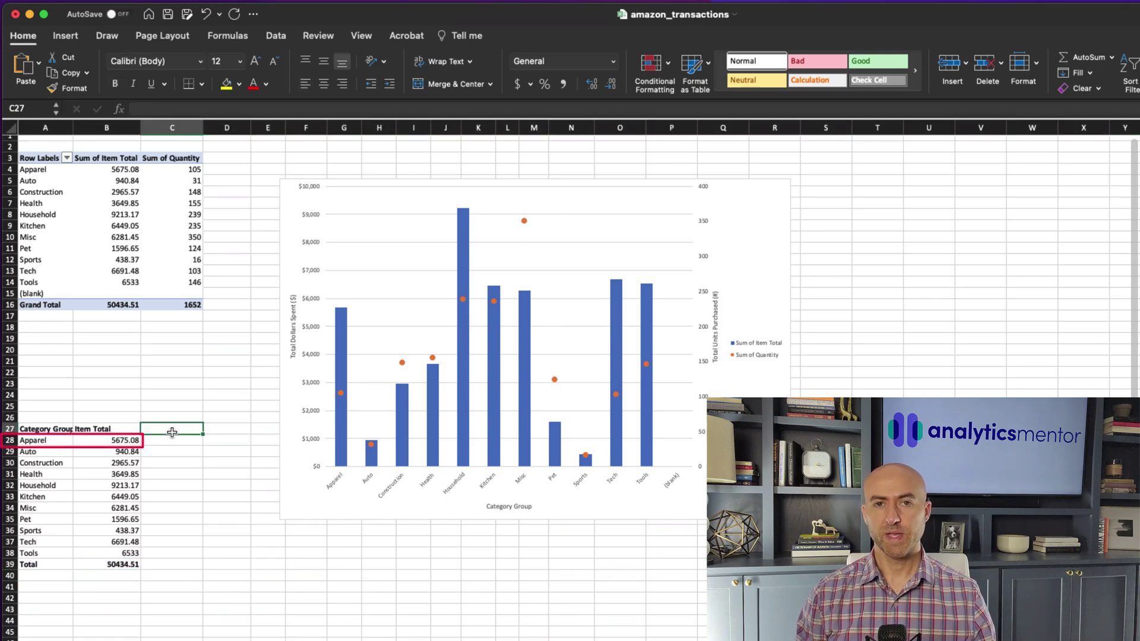
{"action": "type", "text": "% of Total S"}
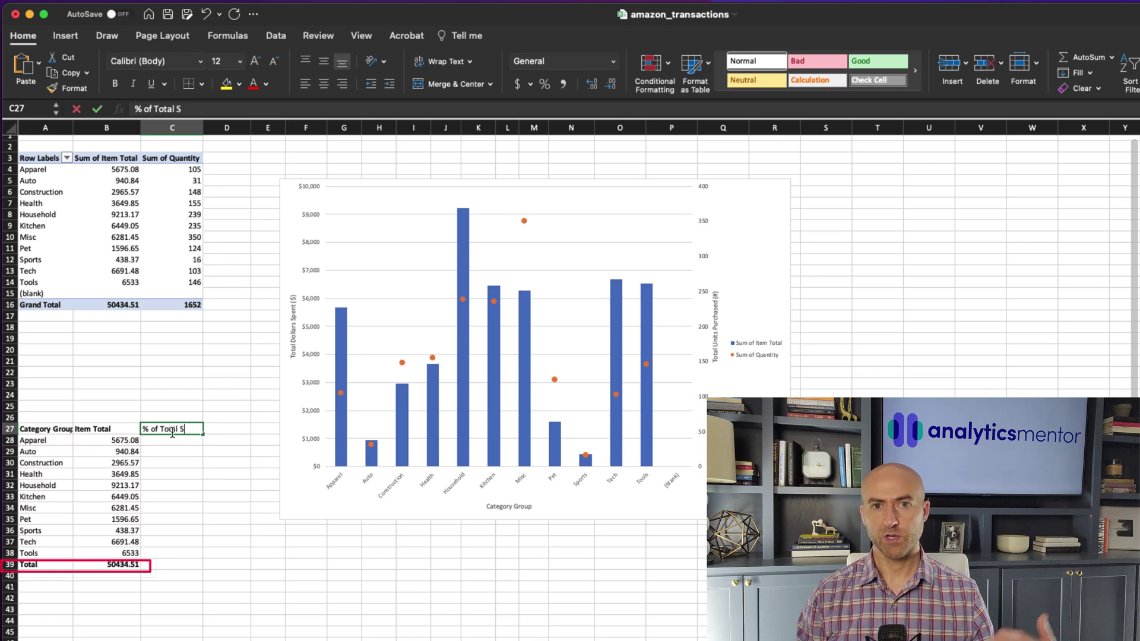
{"action": "type", "text": "pend"}
{"action": "key", "text": "Return"}
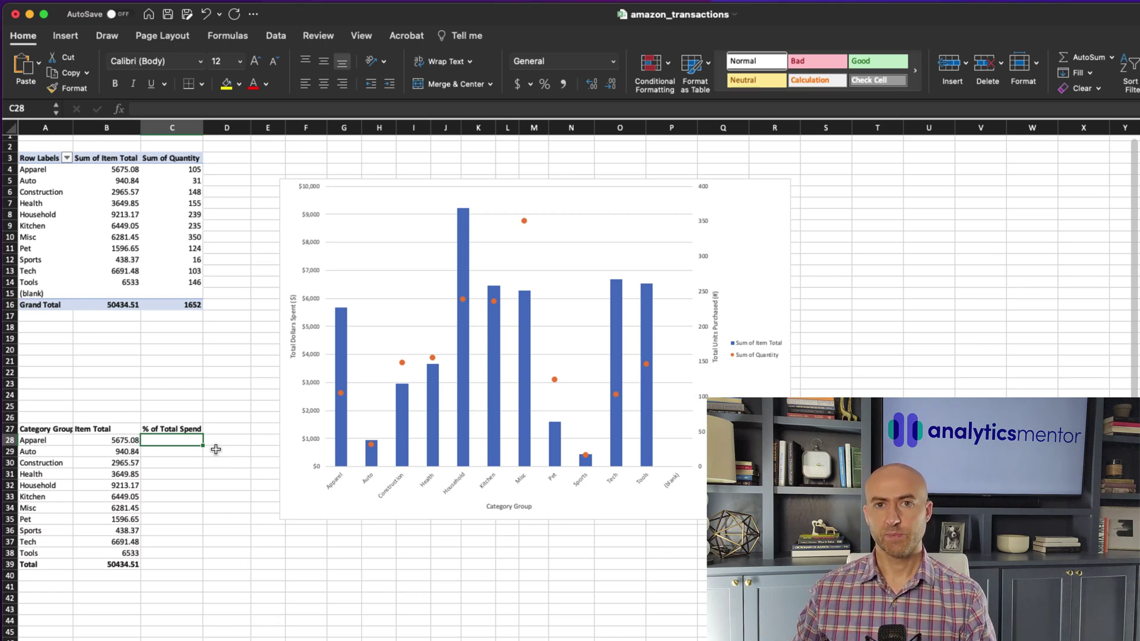
Step: Calculate Apparel's share of the total in C28 with the formula =B28/B39
{"action": "type", "text": "="}
{"action": "key", "text": "Left"}
{"action": "type", "text": "/"}
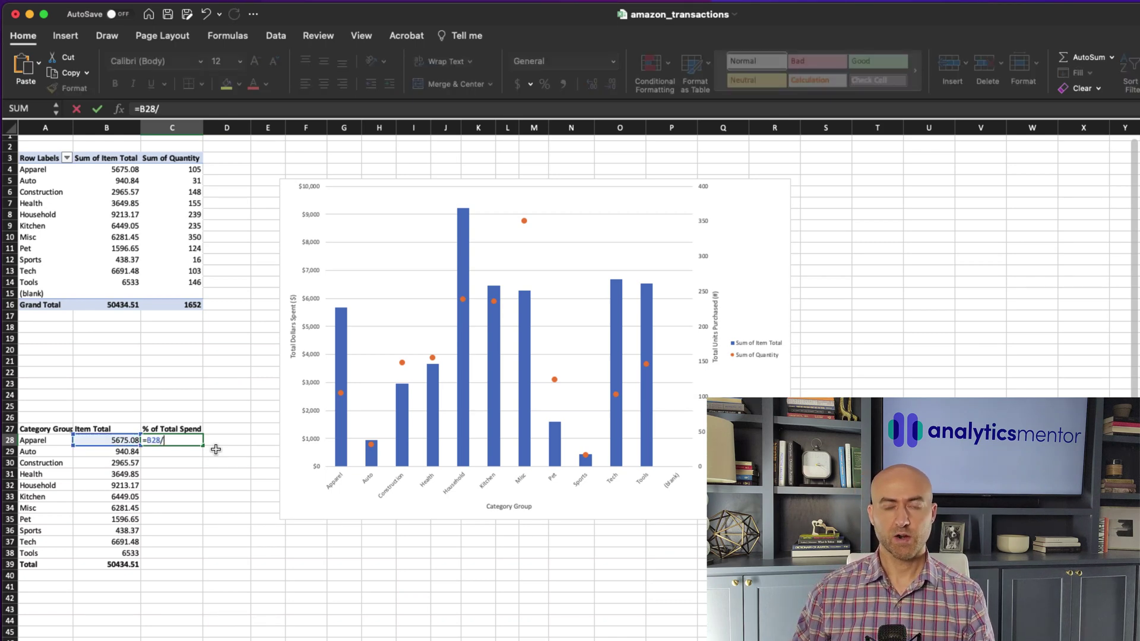
{"action": "left_click", "coordinate": [122, 565]}
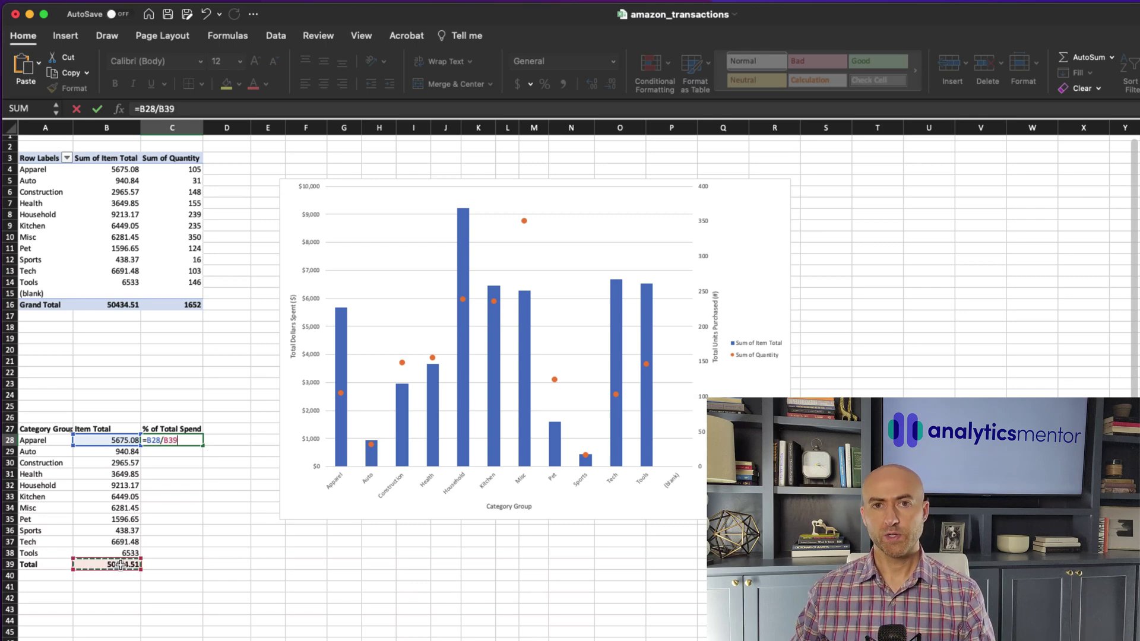
{"action": "key", "text": "Return"}
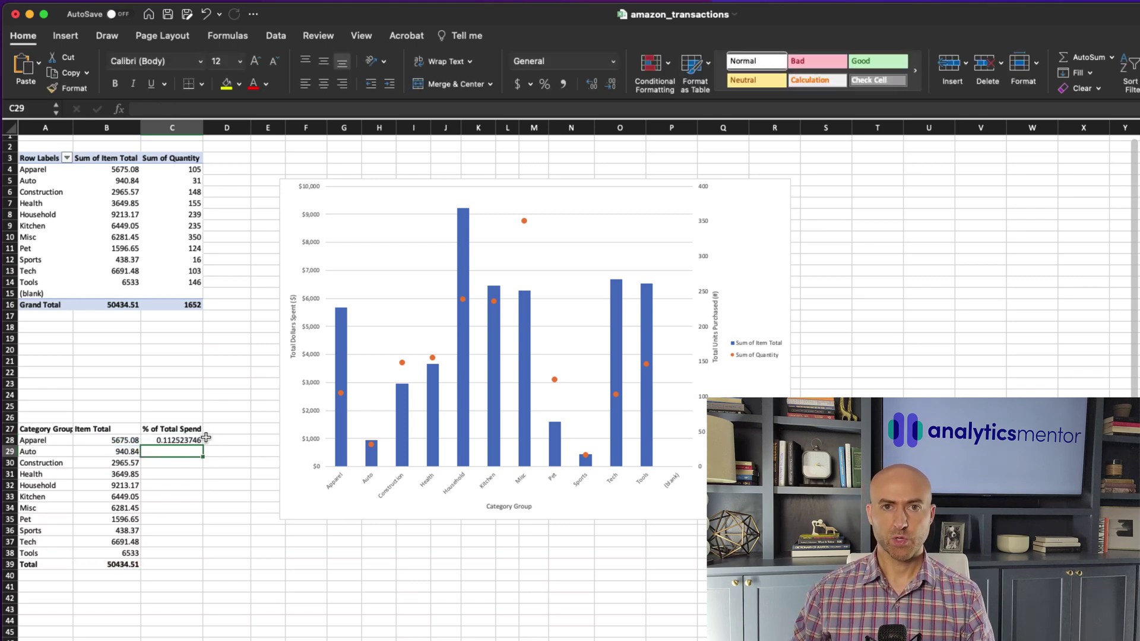
Step: Try to fill the share formula from C28 down to C30
{"action": "left_click", "coordinate": [198, 439]}
{"action": "left_click_drag", "start_coordinate": [203, 445], "coordinate": [200, 467]}
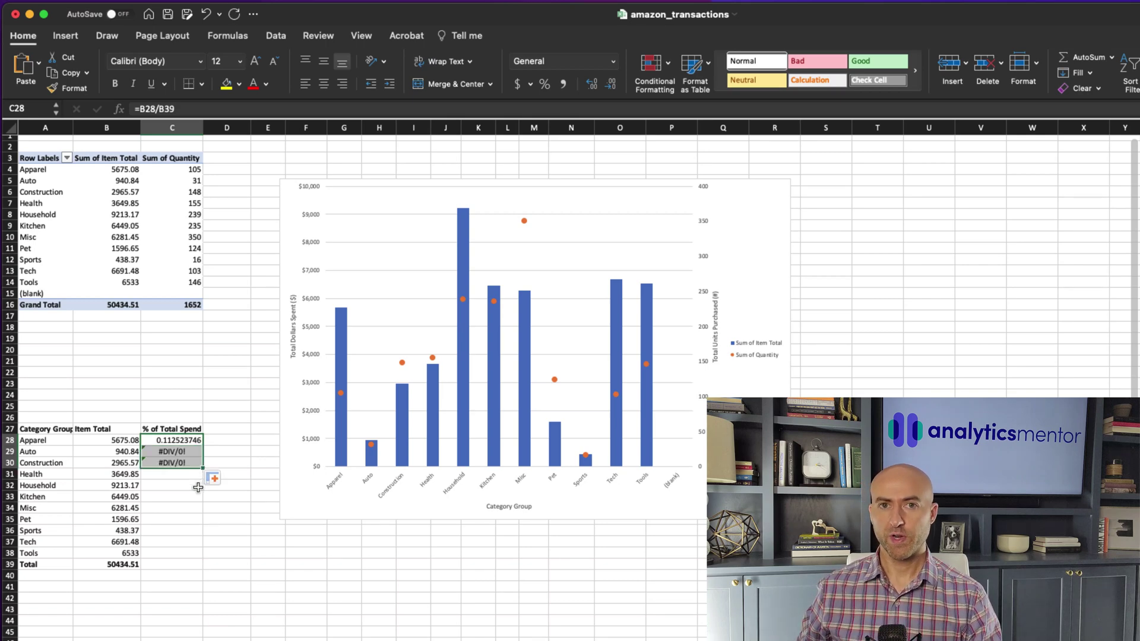
Step: Lock the row of the total reference in C28 so the formula reads =B28/B$39
{"action": "left_click", "coordinate": [190, 441]}
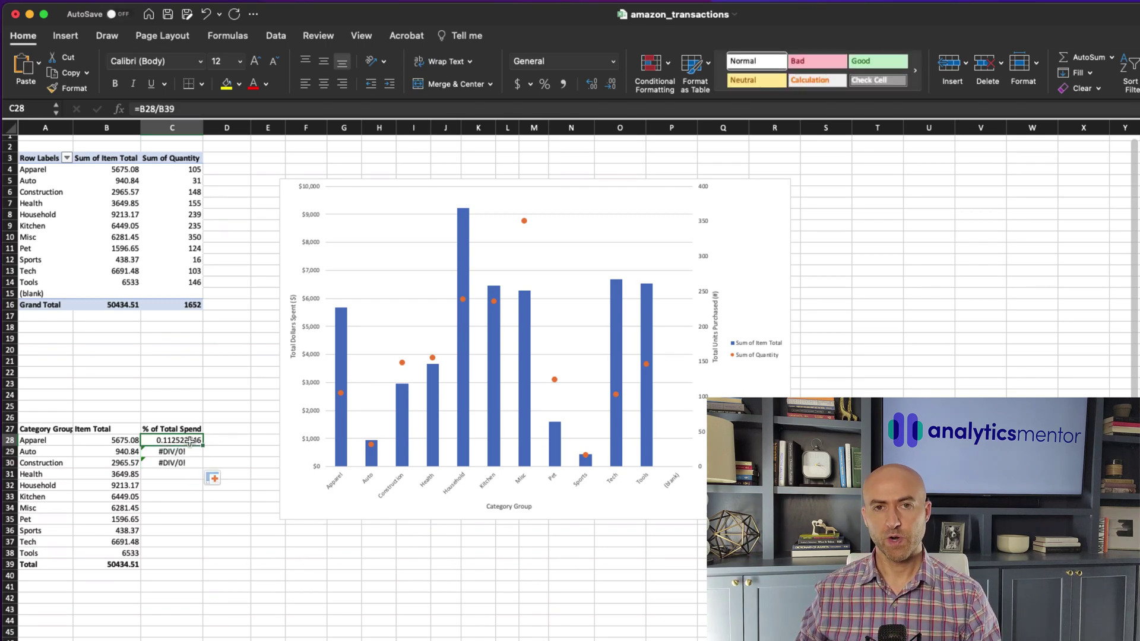
{"action": "left_click", "coordinate": [159, 110]}
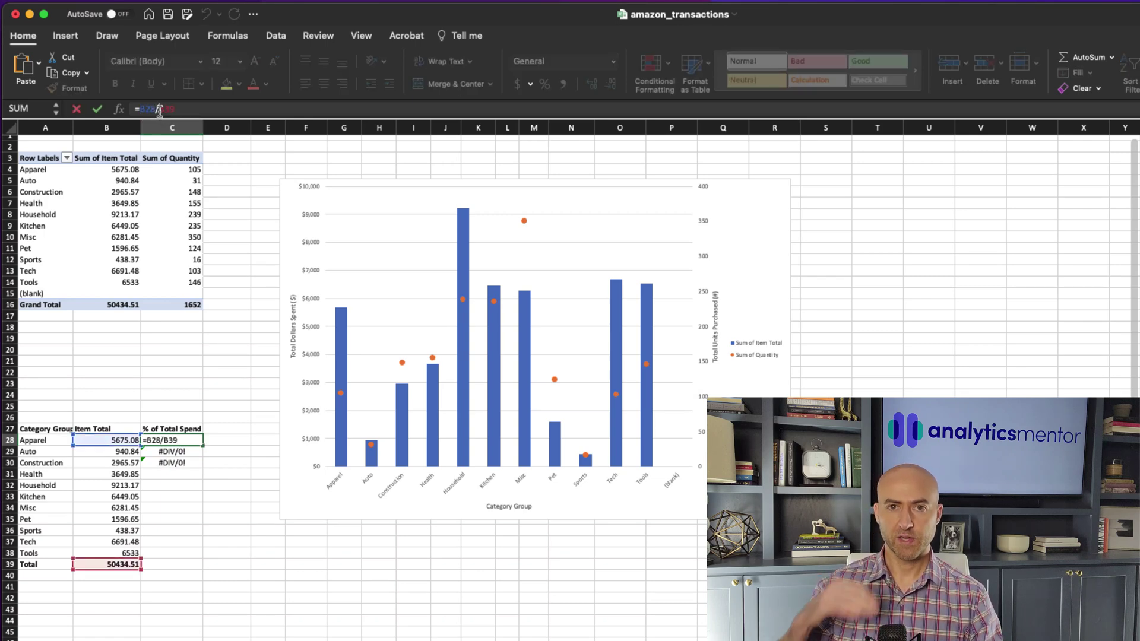
{"action": "type", "text": "$"}
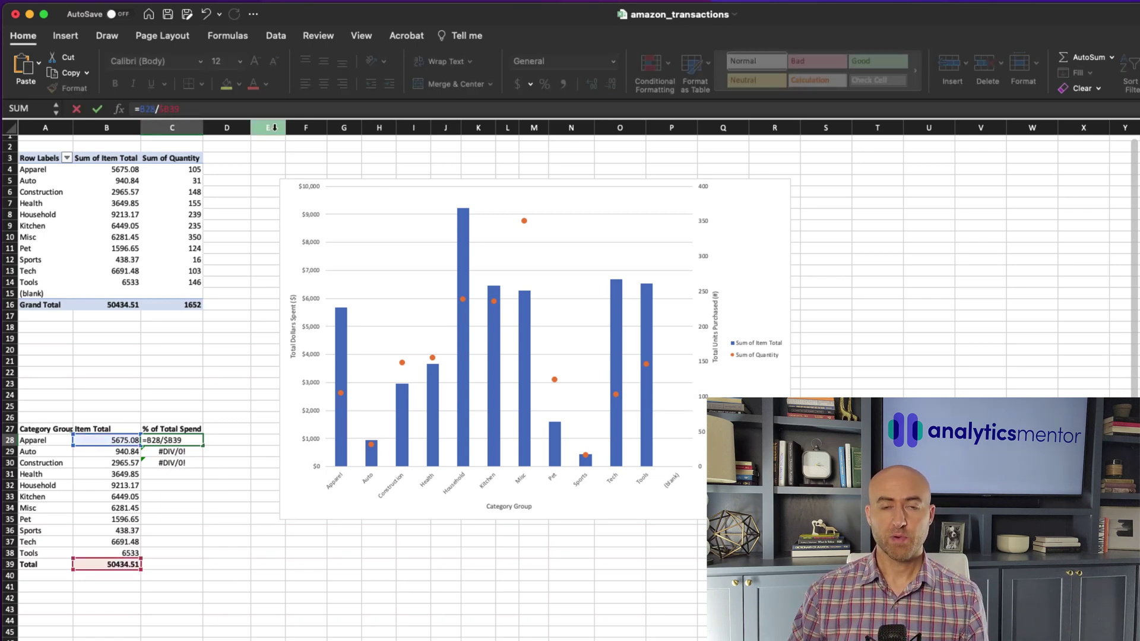
{"action": "key", "text": "BackSpace"}
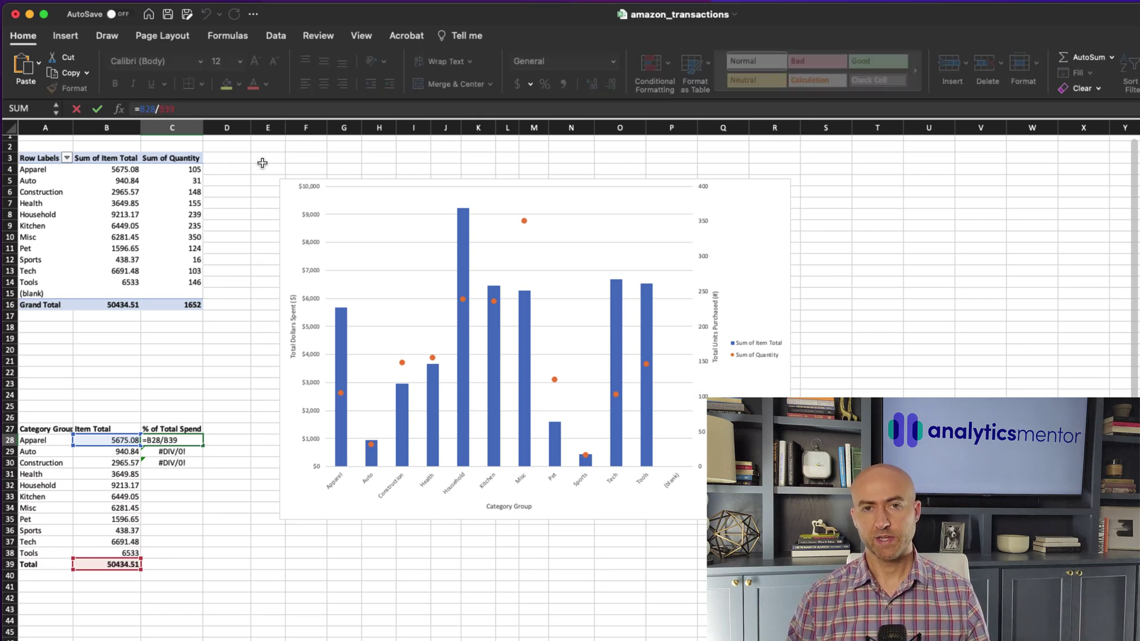
{"action": "key", "text": "Return"}
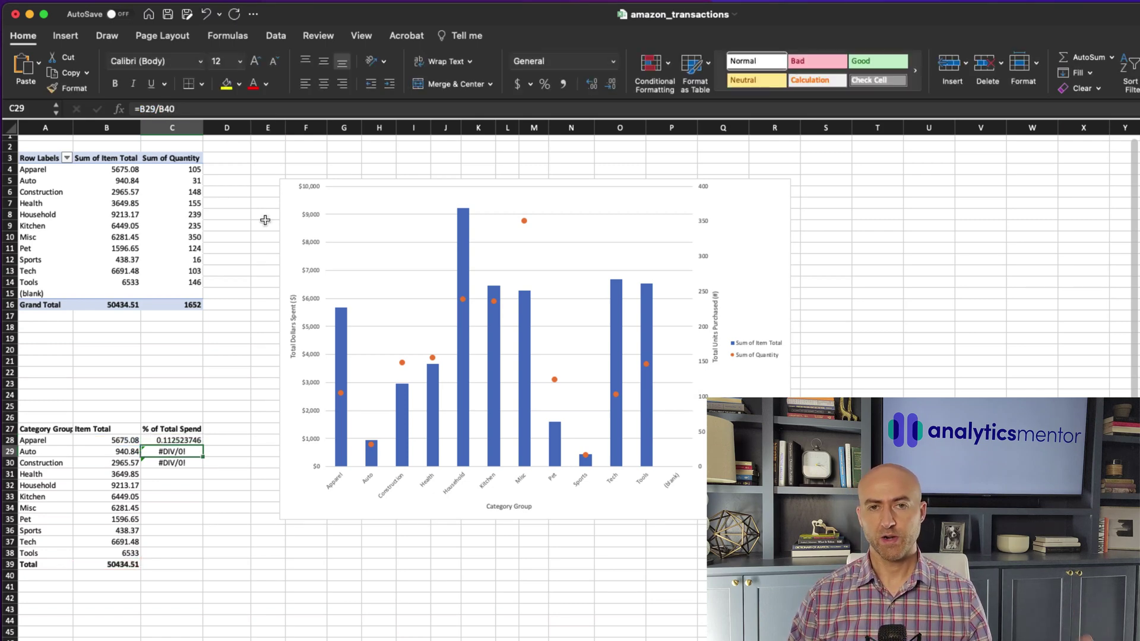
Step: Format C28 as a percentage and fill its formula down through C38
{"action": "left_click", "coordinate": [199, 442]}
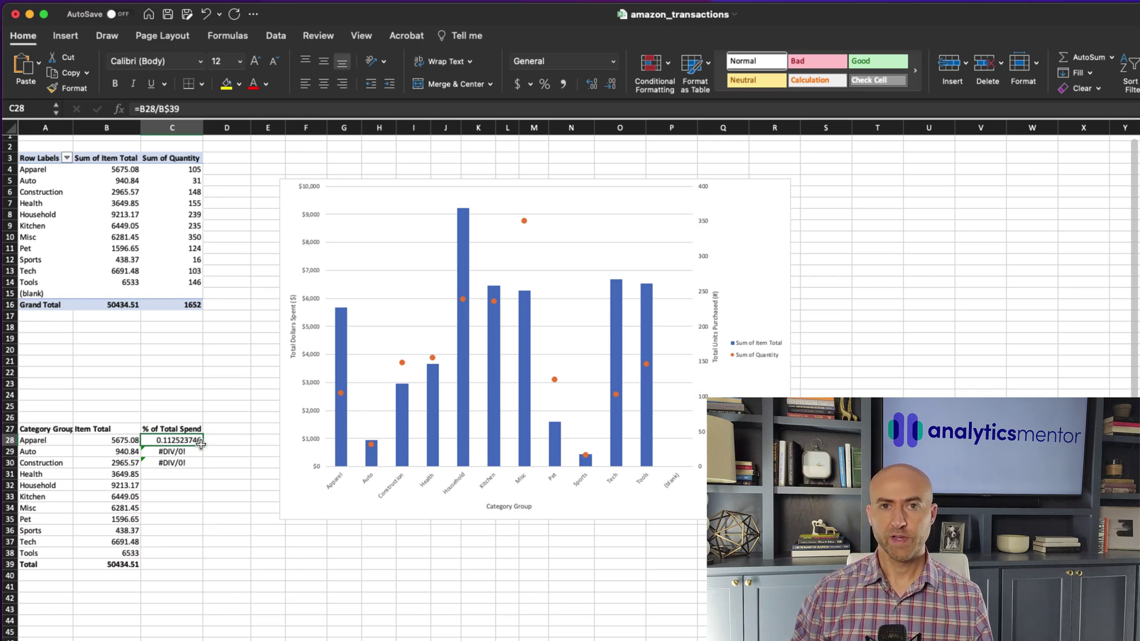
{"action": "left_click", "coordinate": [544, 84]}
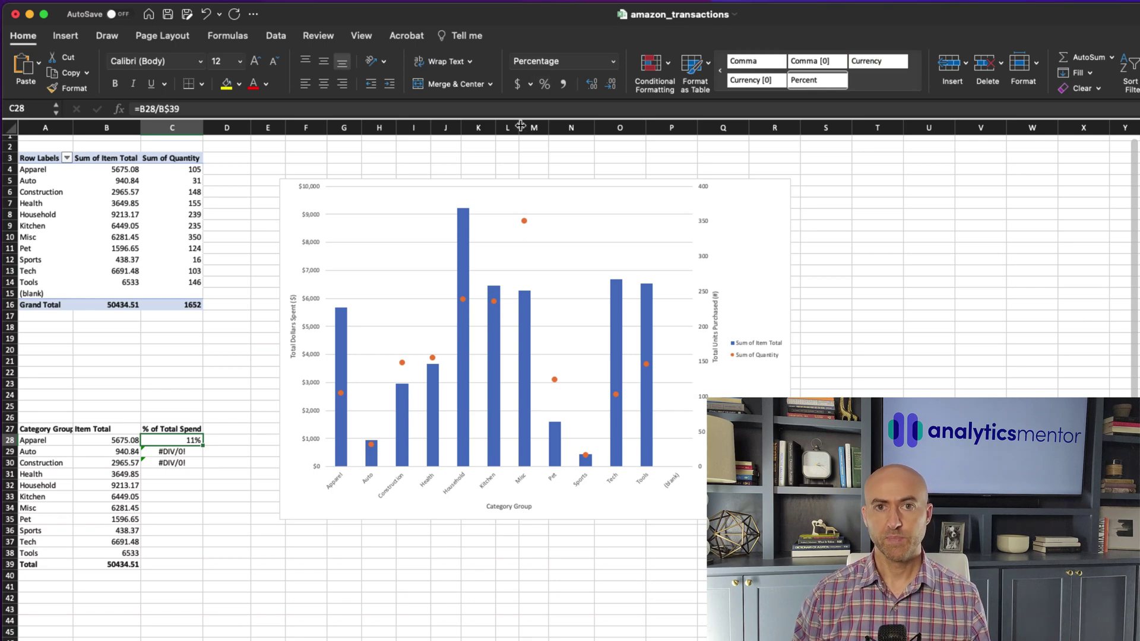
{"action": "left_click_drag", "start_coordinate": [202, 446], "coordinate": [208, 553]}
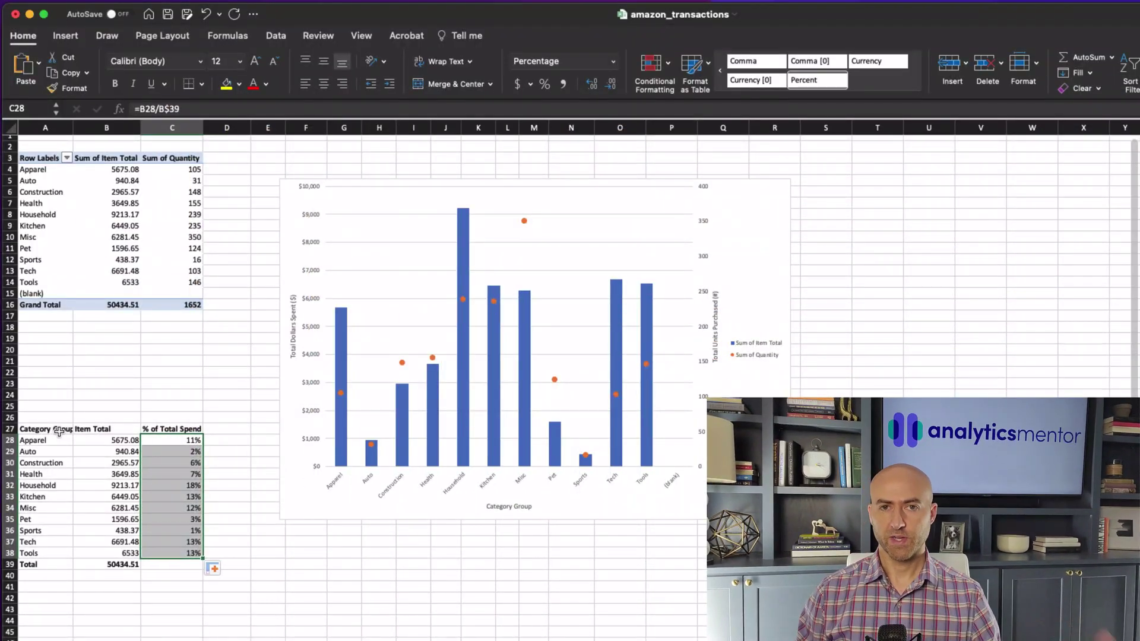
Step: Insert a Pareto chart from the category groups and item totals in A27:B38
{"action": "left_click", "coordinate": [59, 432]}
{"action": "left_click_drag", "start_coordinate": [60, 431], "coordinate": [109, 554]}
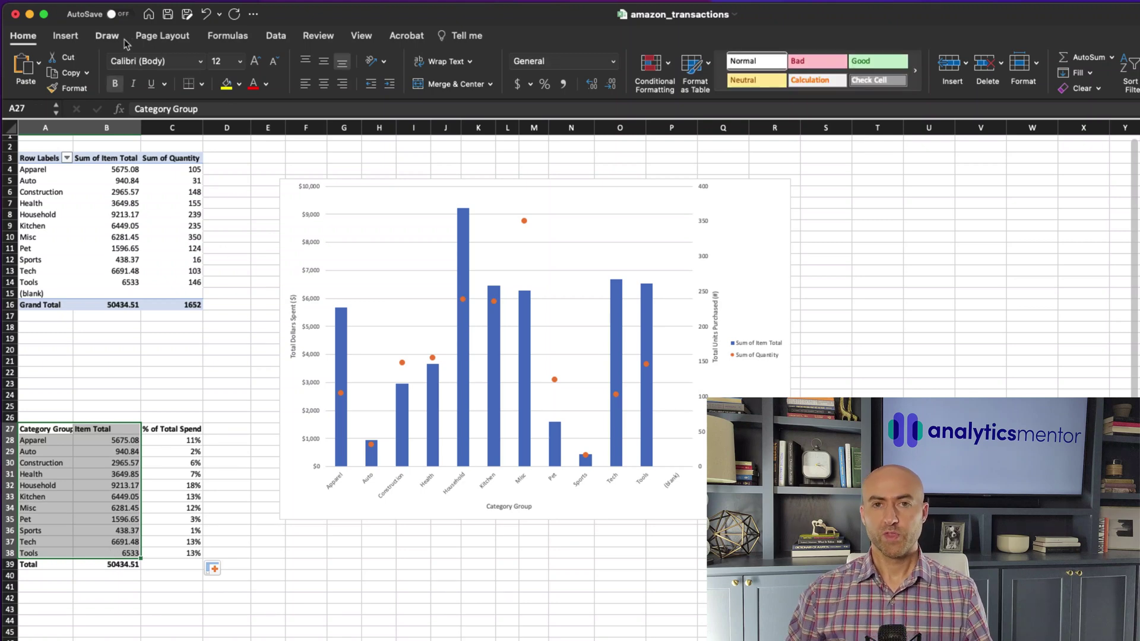
{"action": "left_click", "coordinate": [65, 36]}
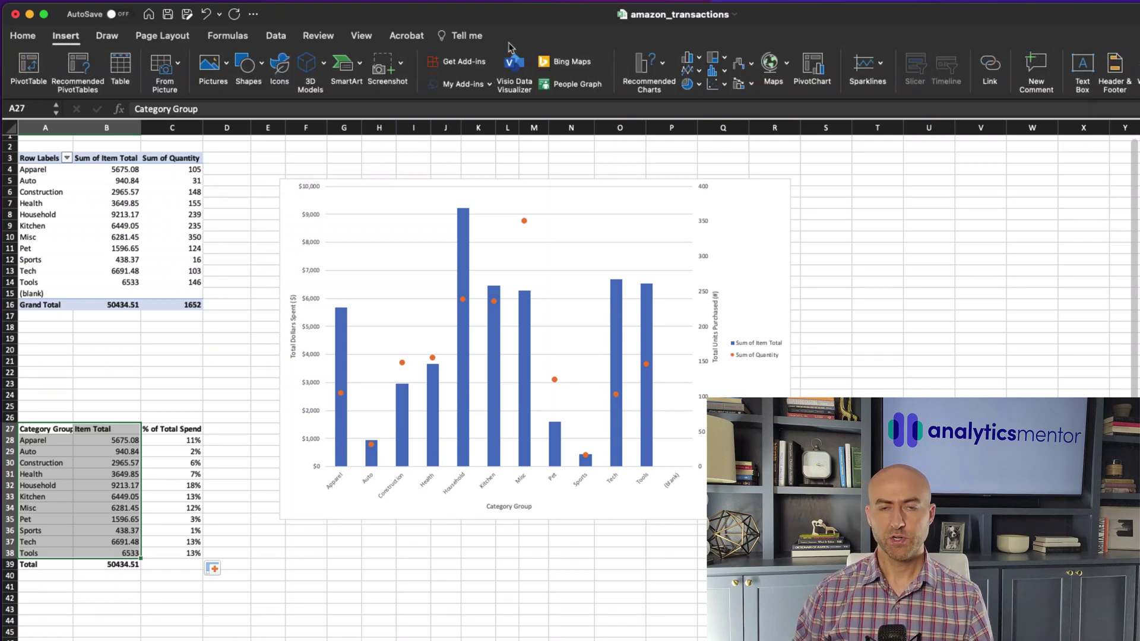
{"action": "left_click", "coordinate": [725, 72]}
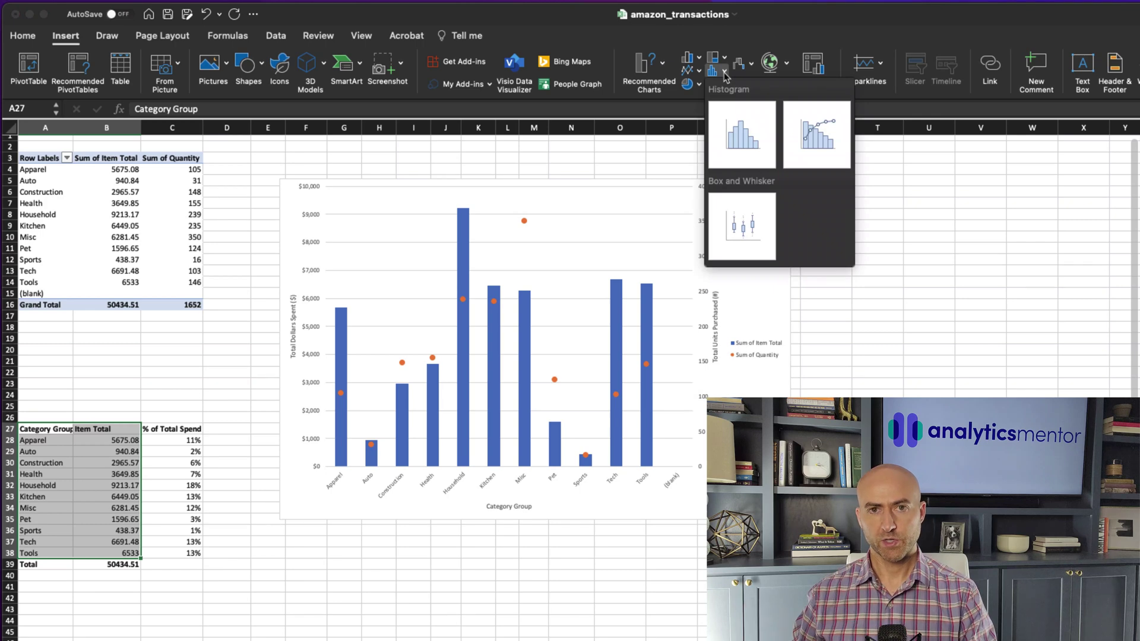
{"action": "left_click", "coordinate": [815, 137]}
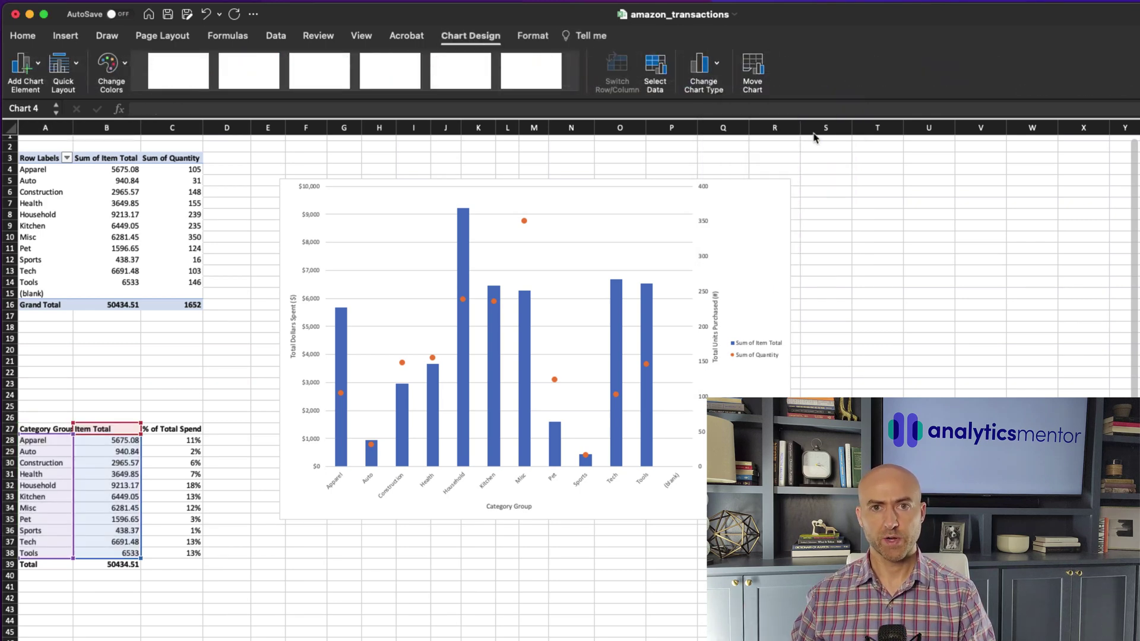